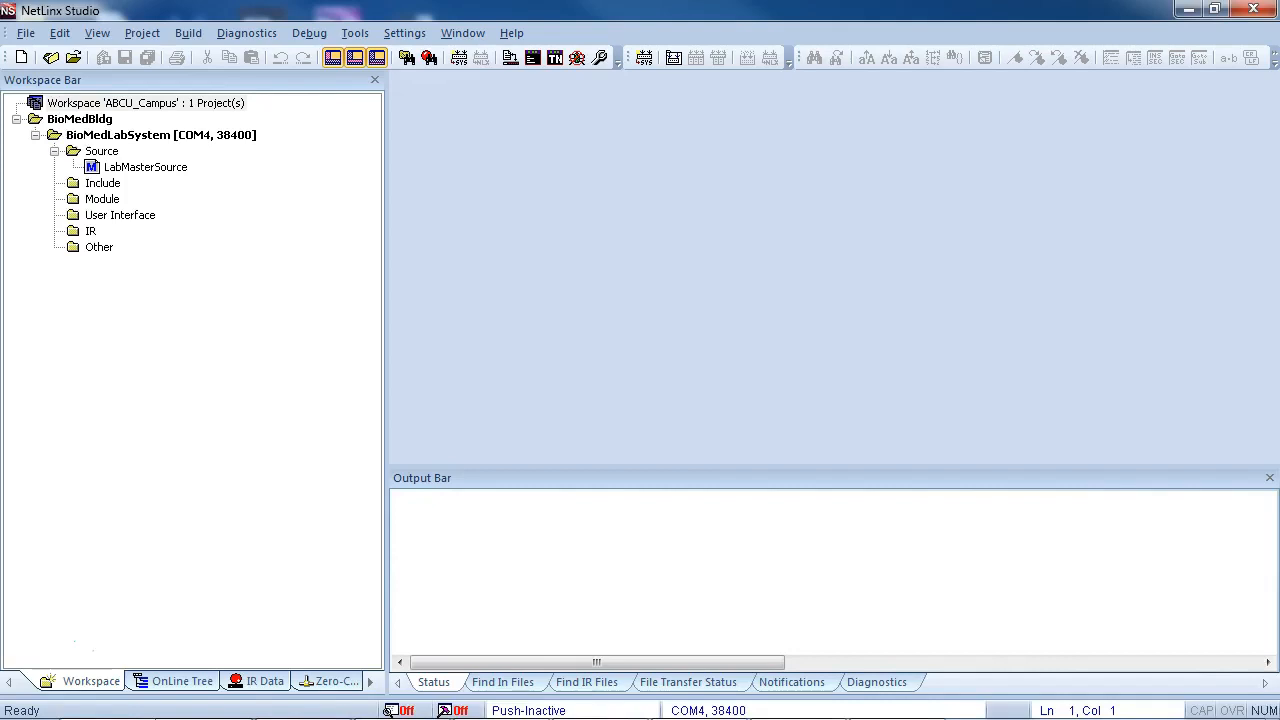
right_click(101, 158)
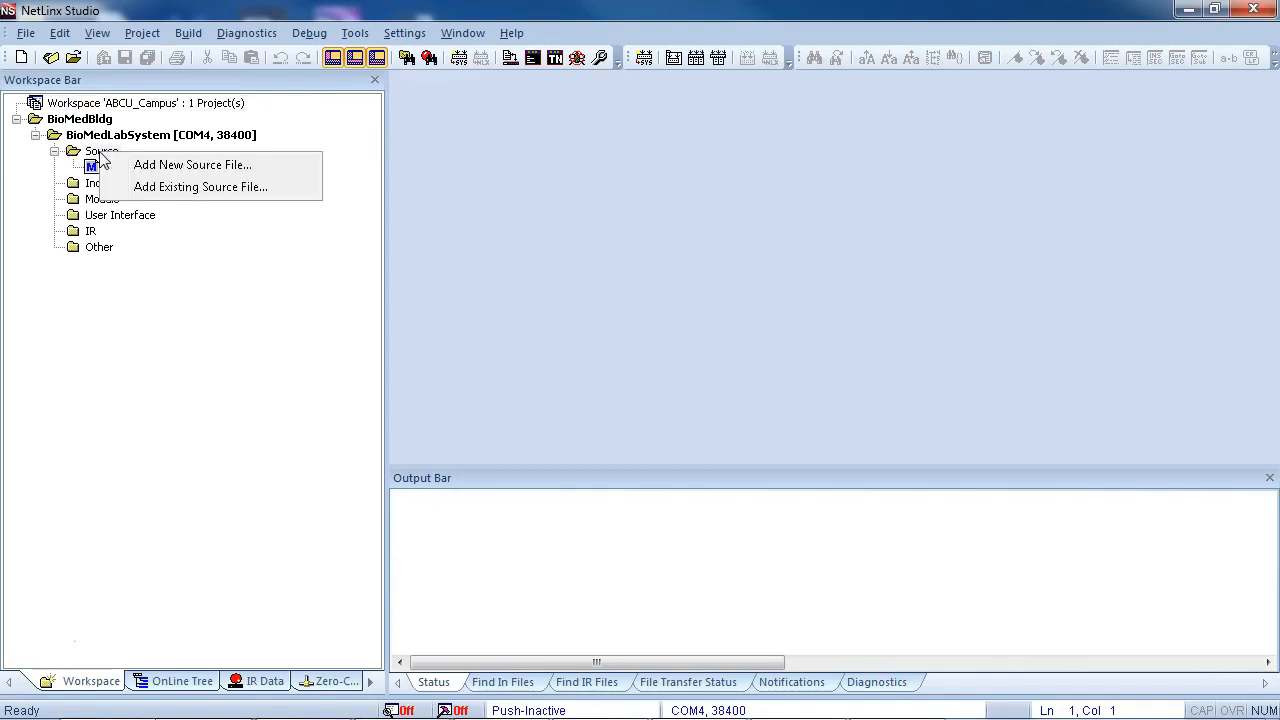
click(175, 188)
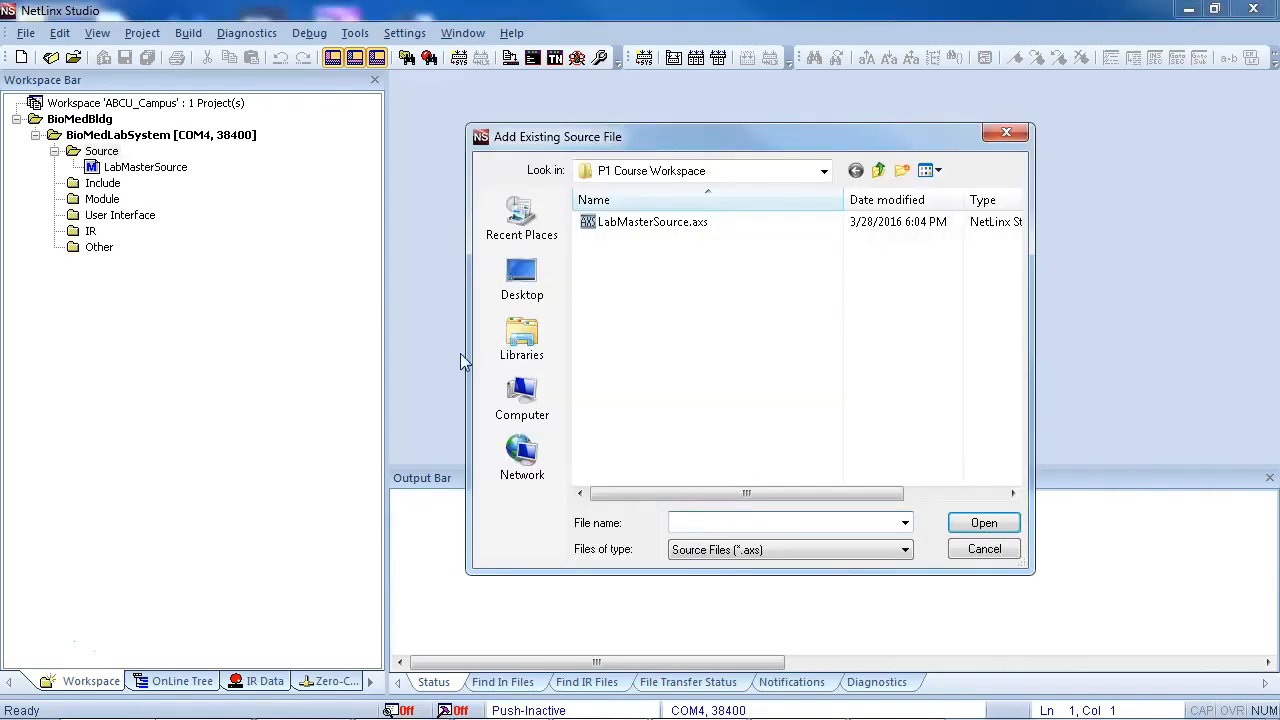
click(824, 172)
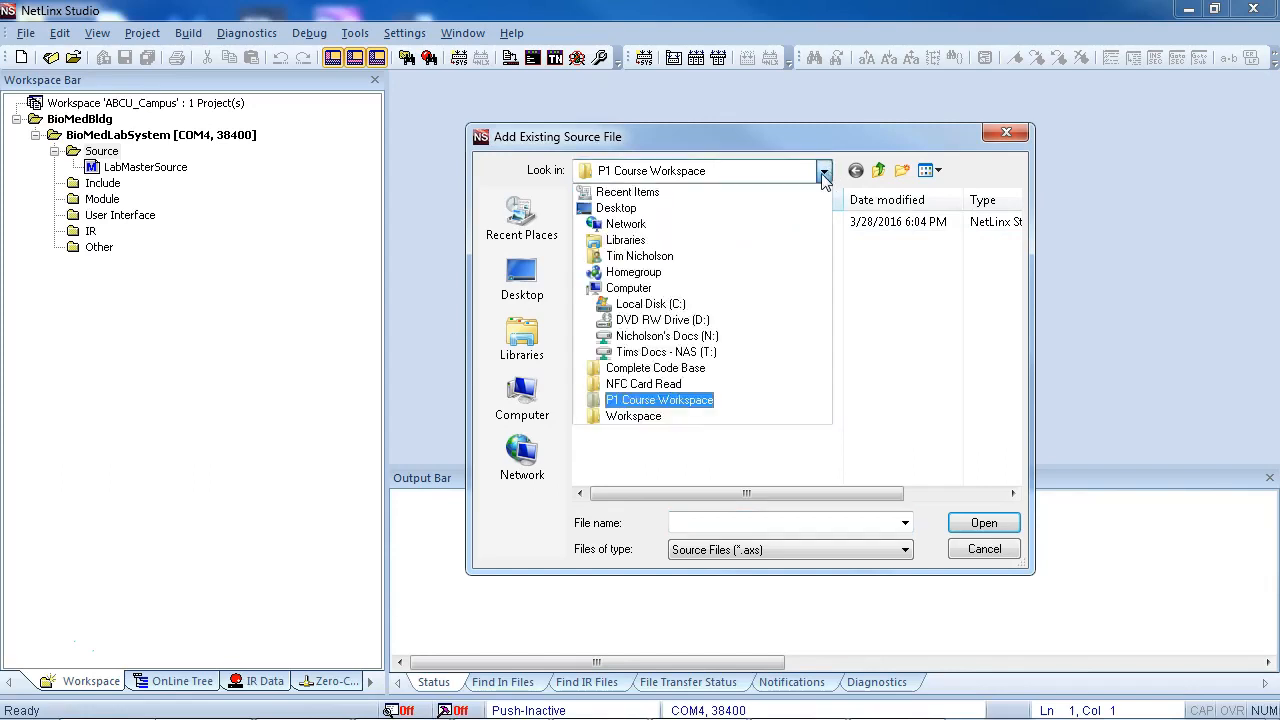
click(660, 368)
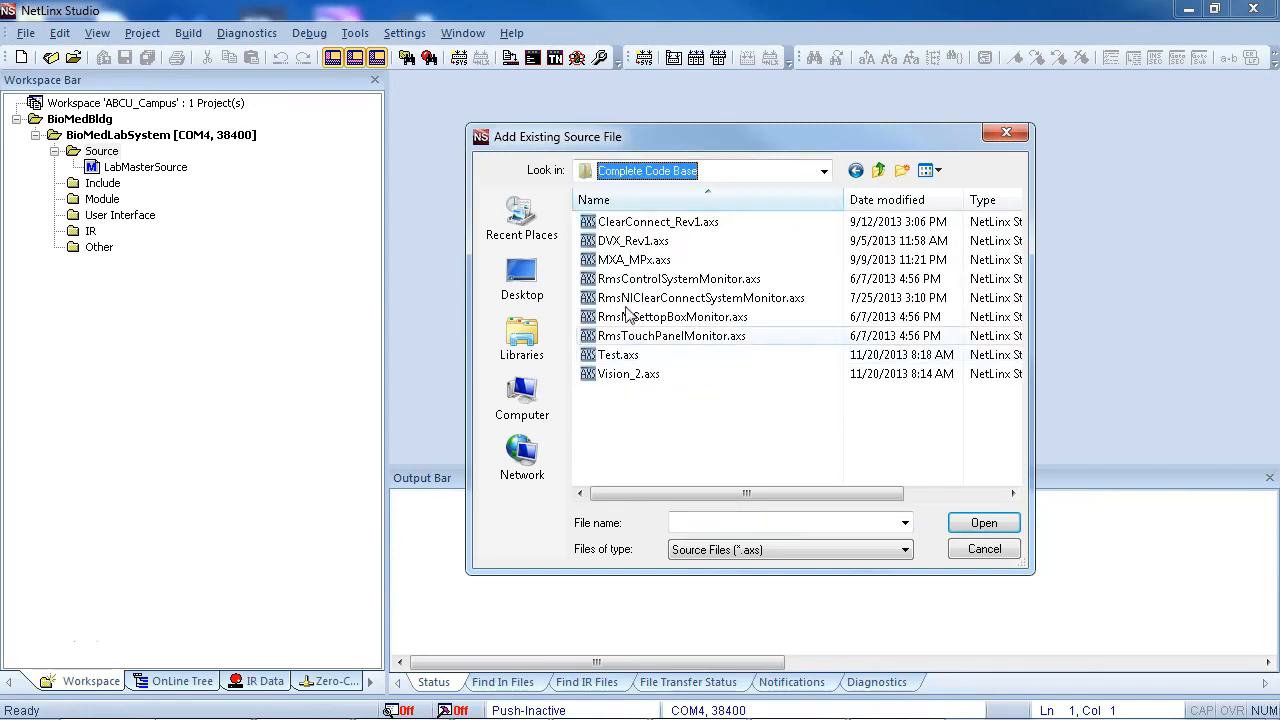
click(632, 240)
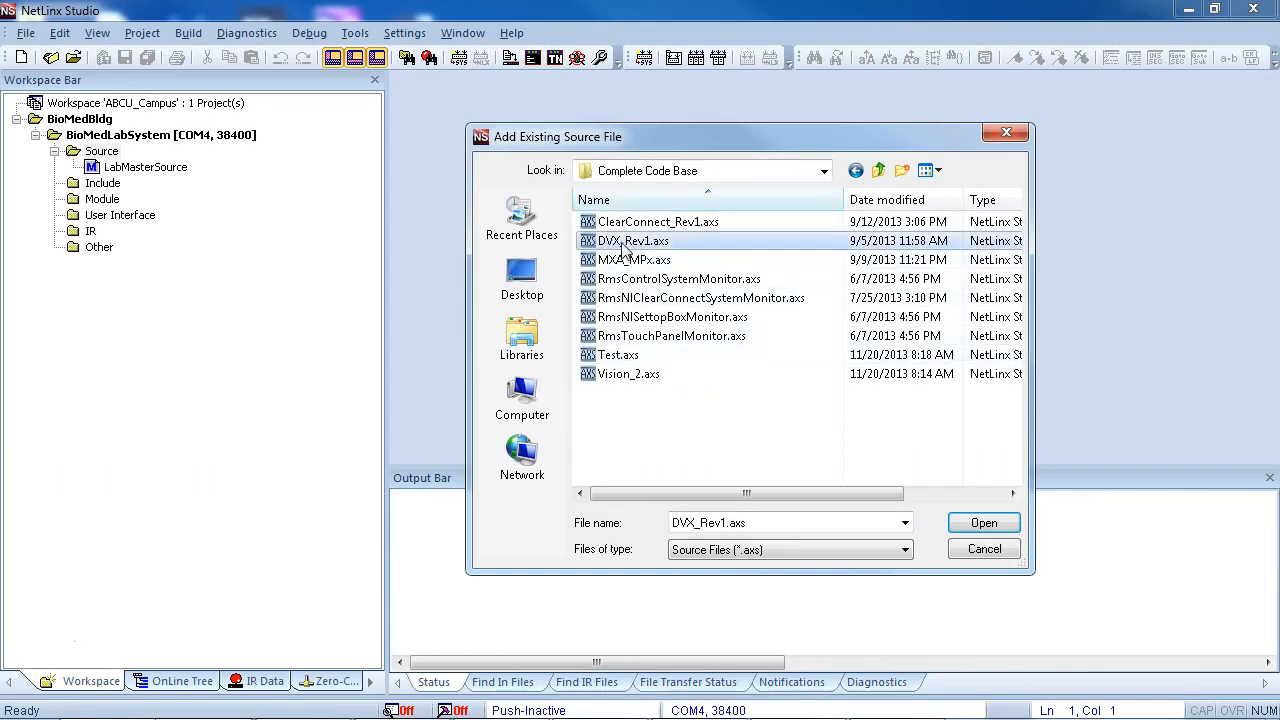
click(981, 523)
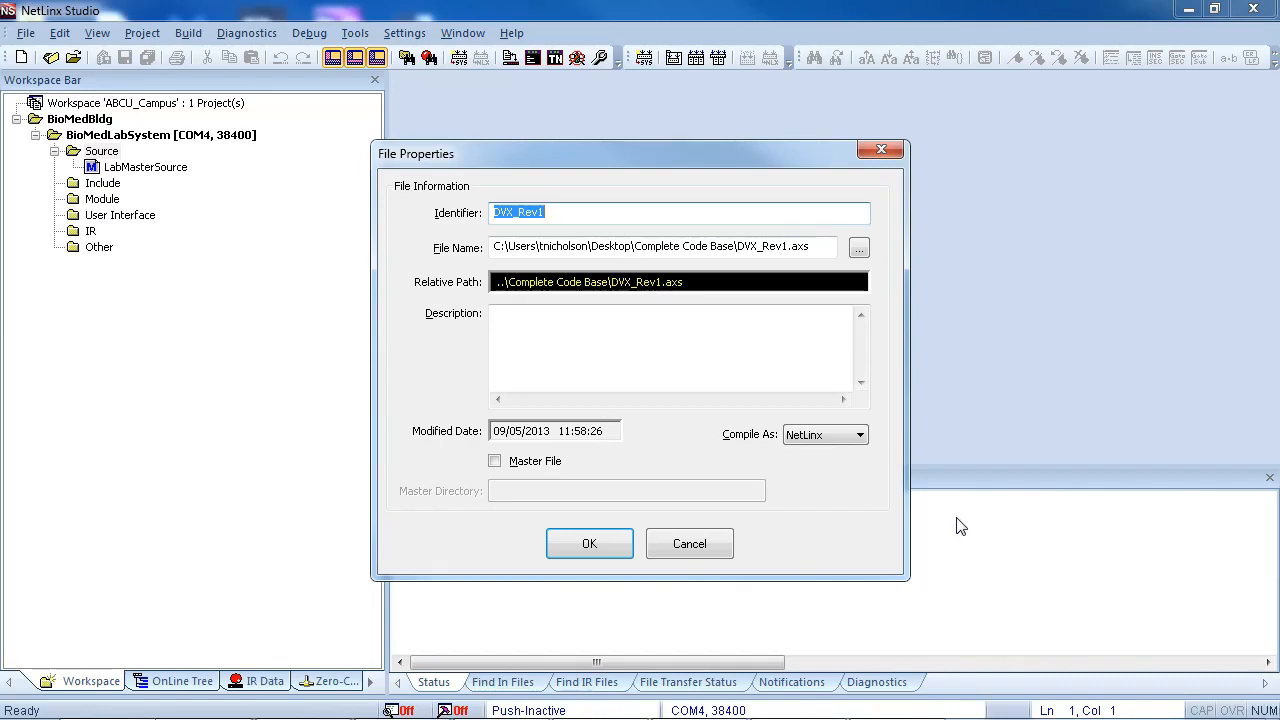
click(699, 549)
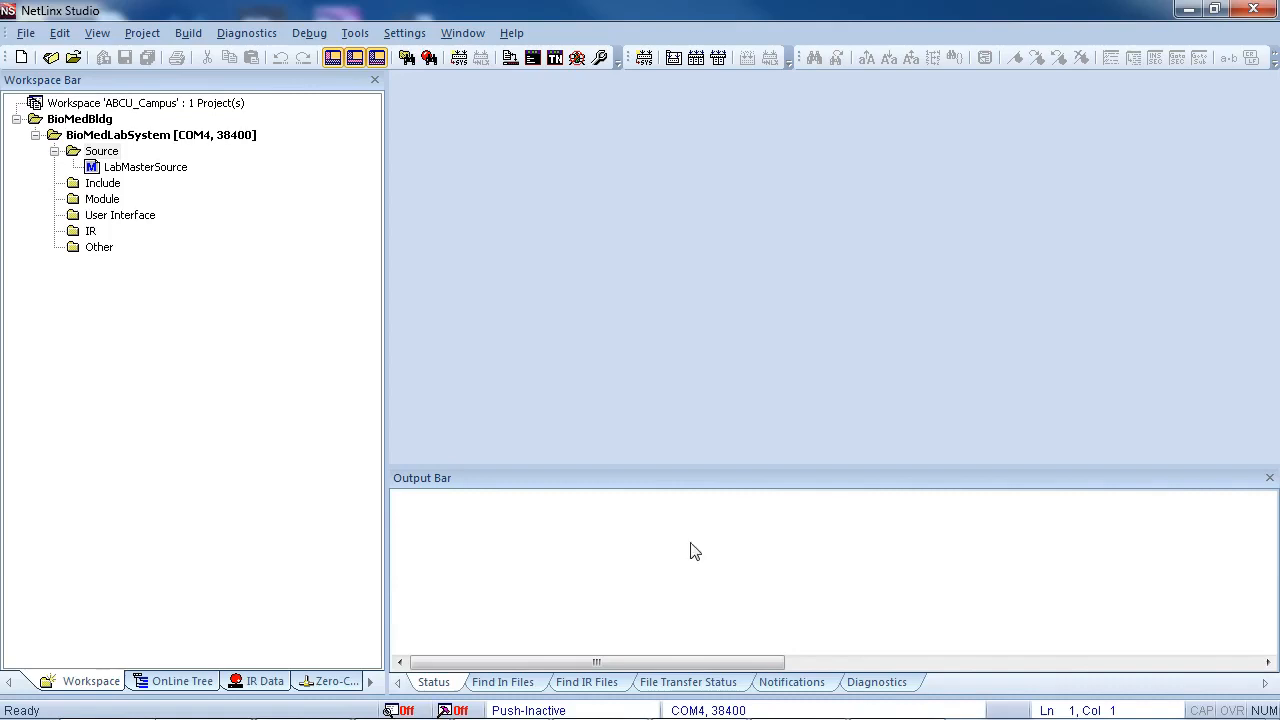
- Check the TP5 and source file type filters offered when adding a file to BioMedLabSystem, without adding anything
right_click(147, 145)
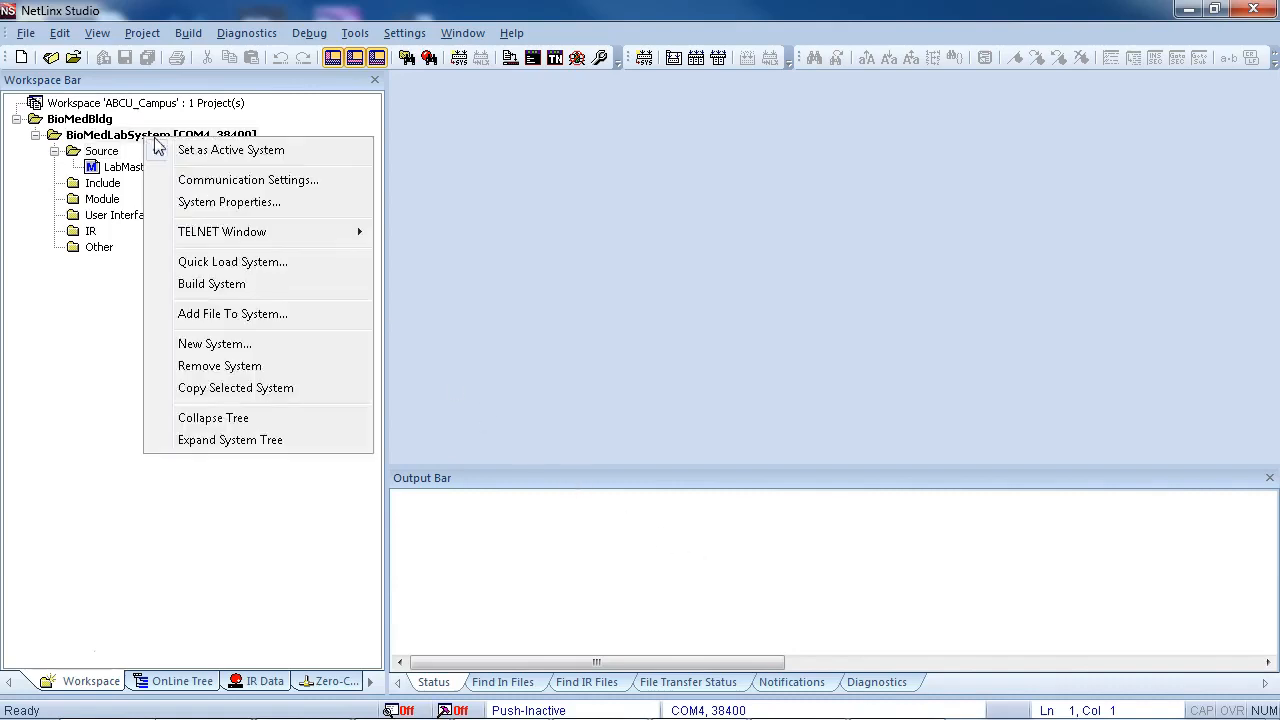
click(229, 316)
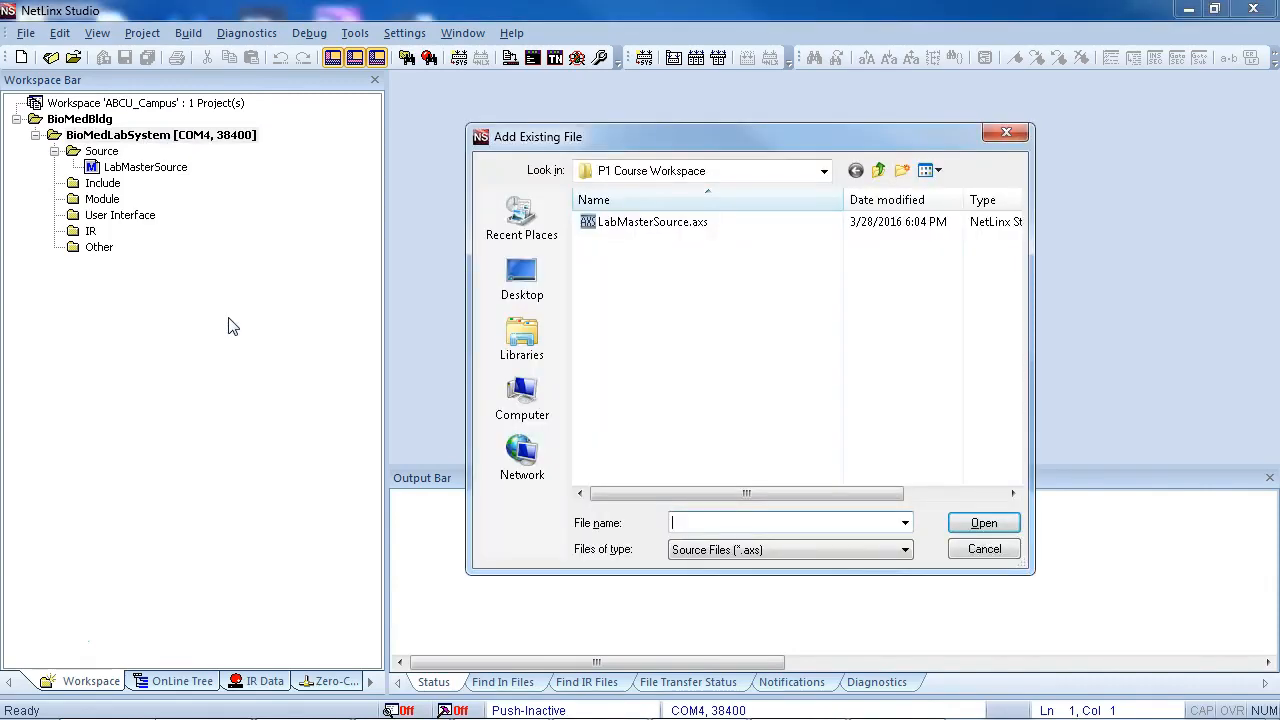
click(857, 550)
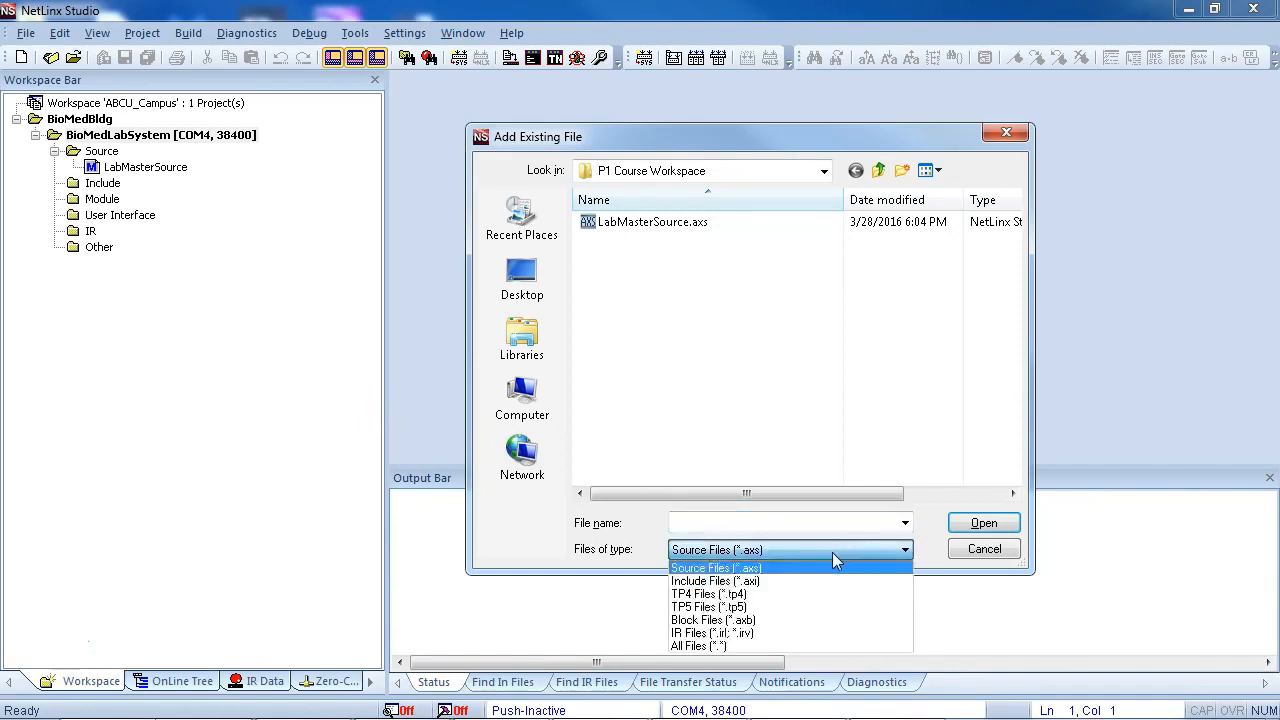
click(728, 607)
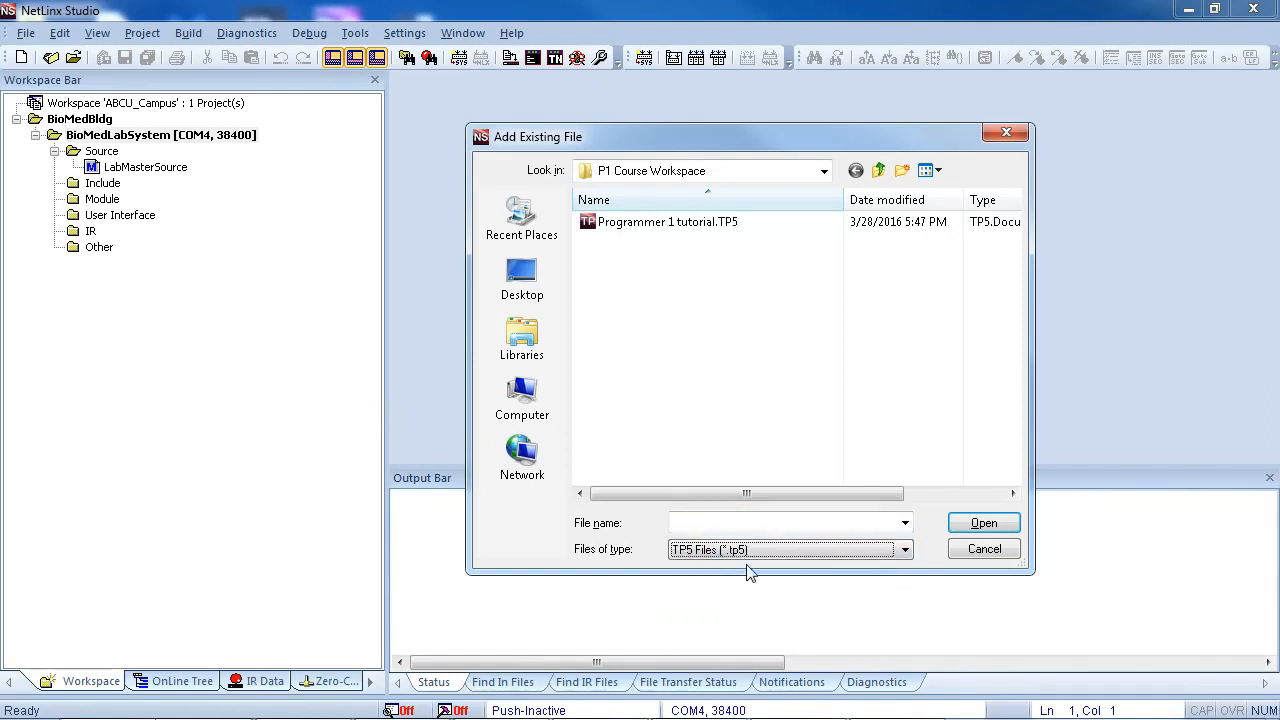
click(752, 555)
click(755, 567)
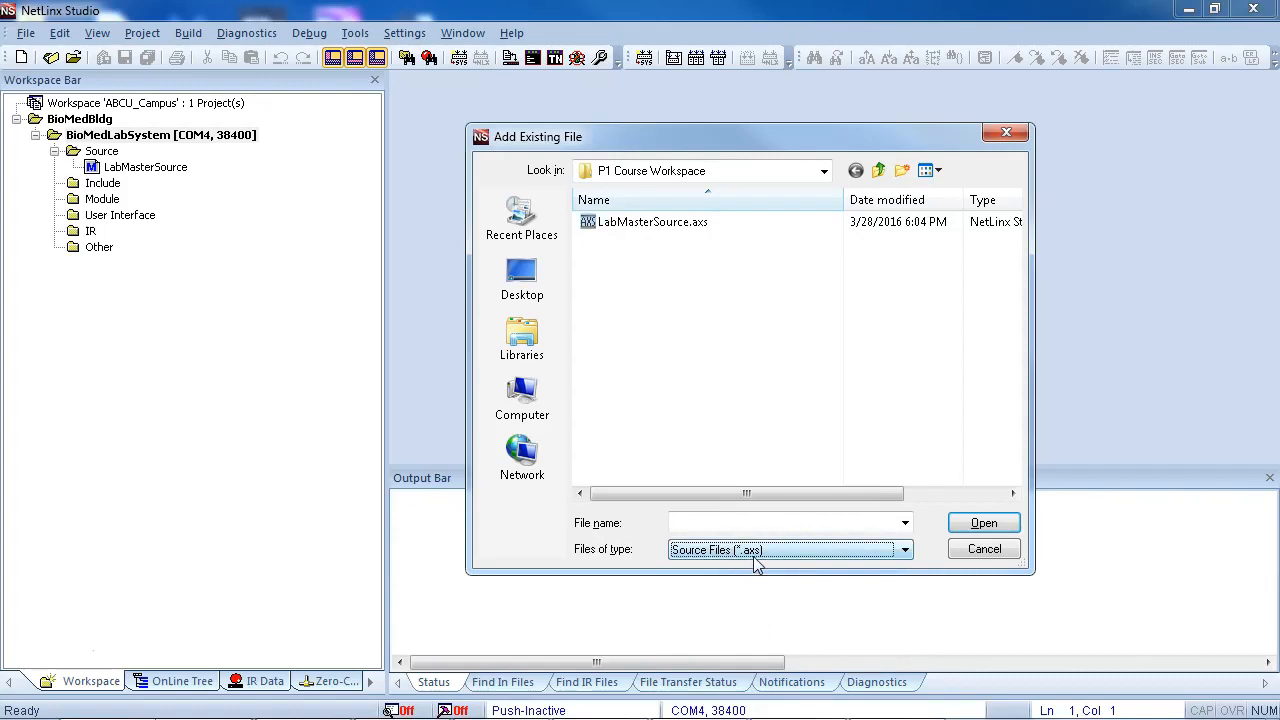
key(Escape)
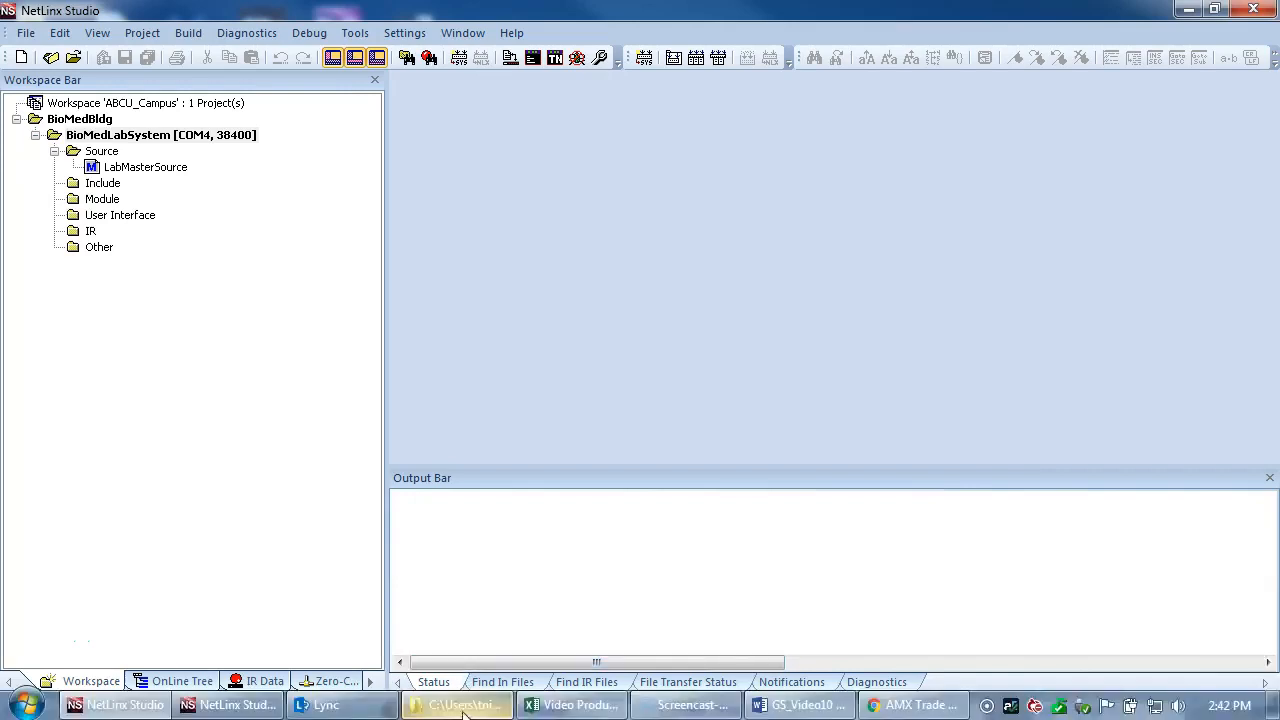
click(463, 710)
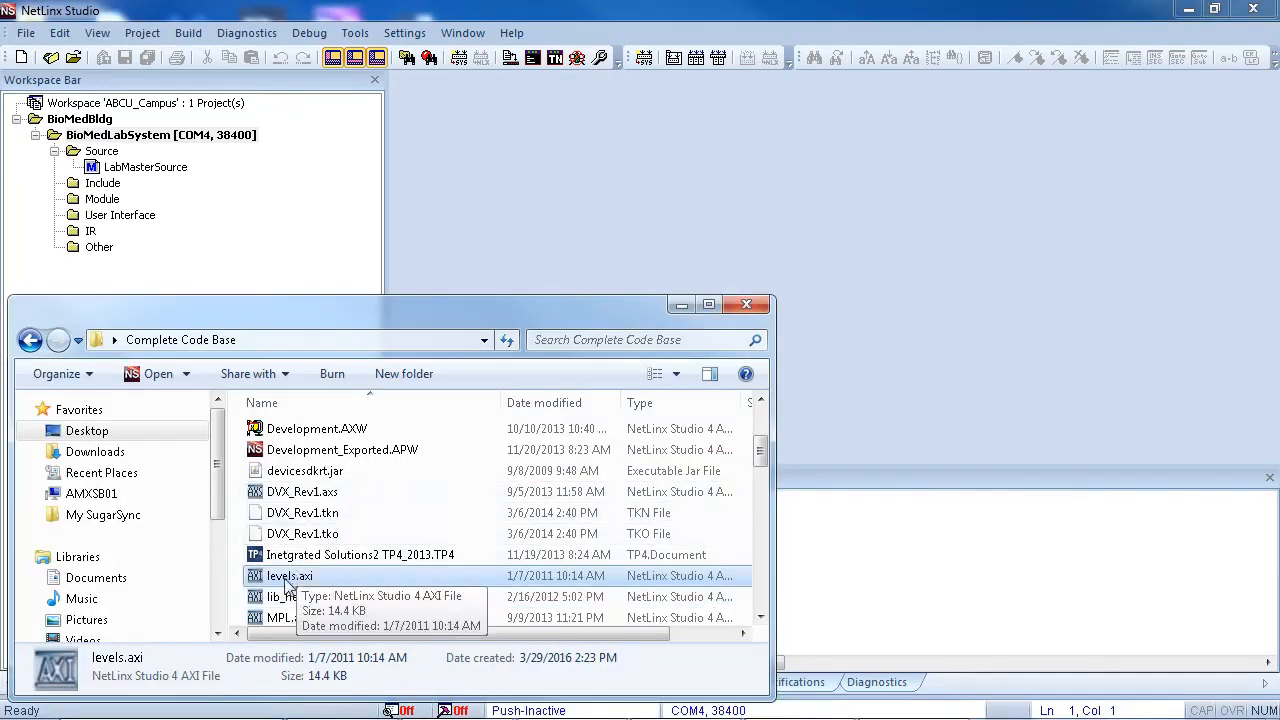
drag(282, 577, 103, 148)
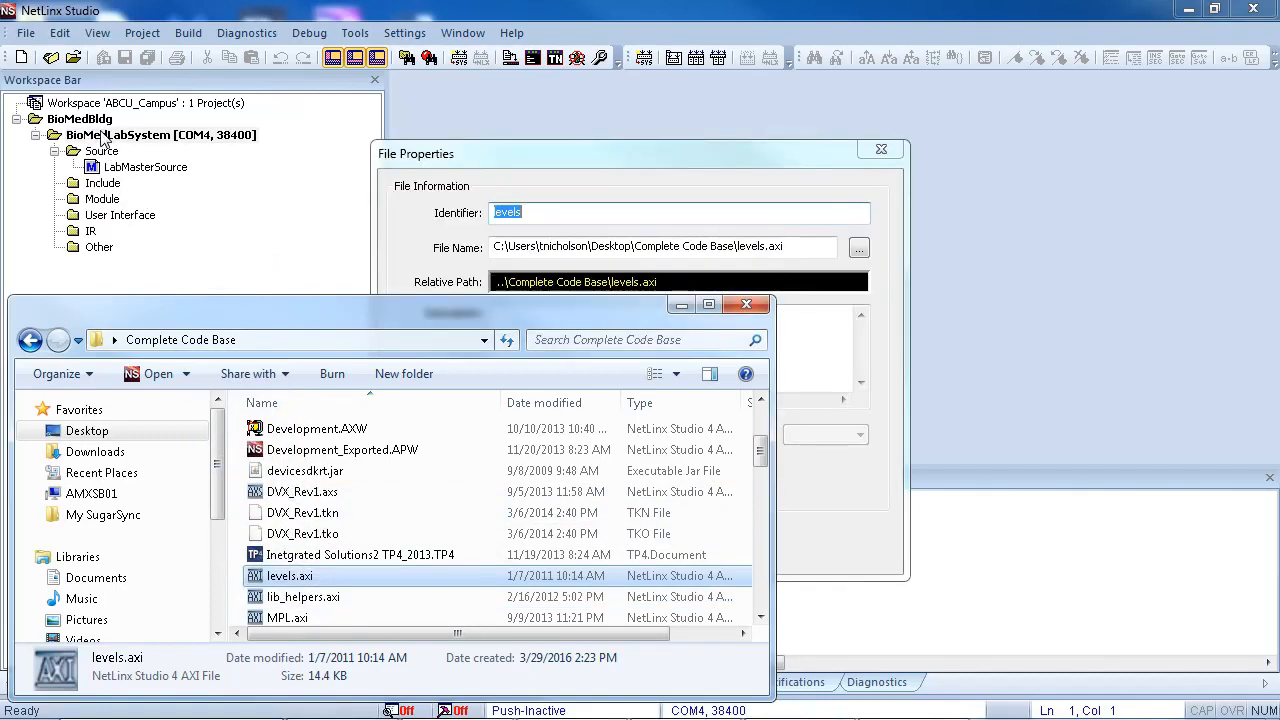
click(492, 157)
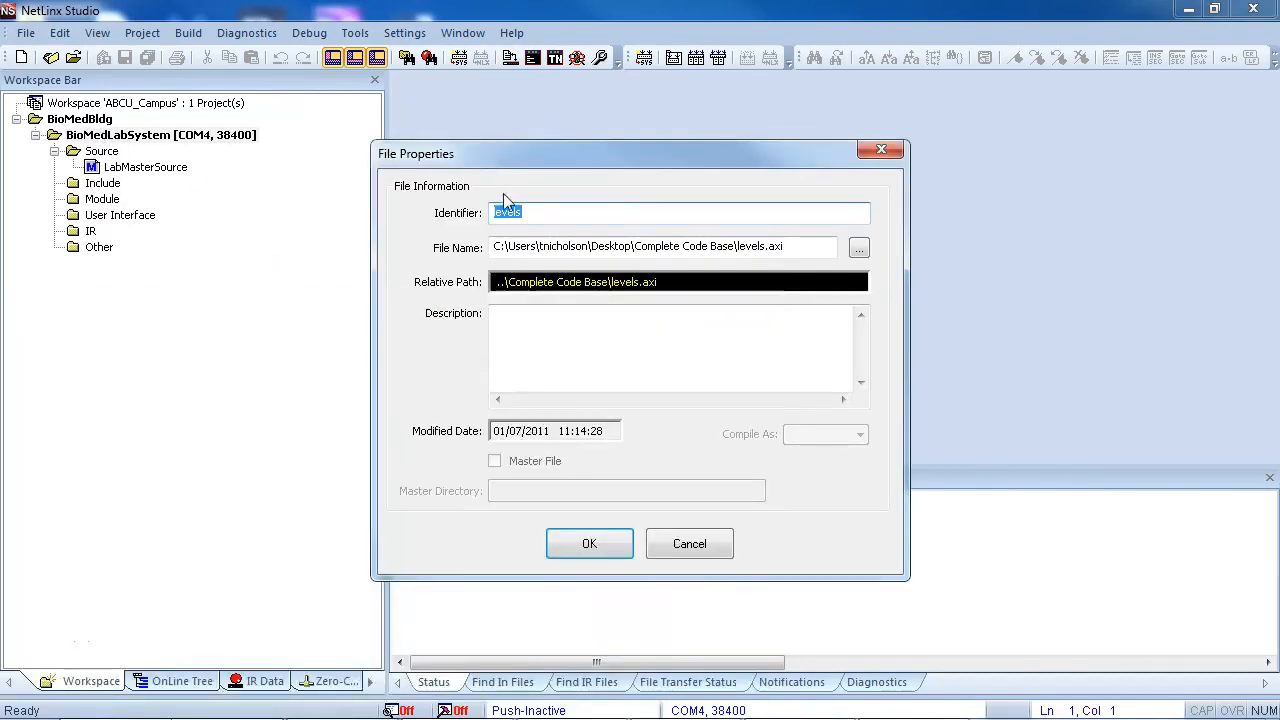
click(689, 544)
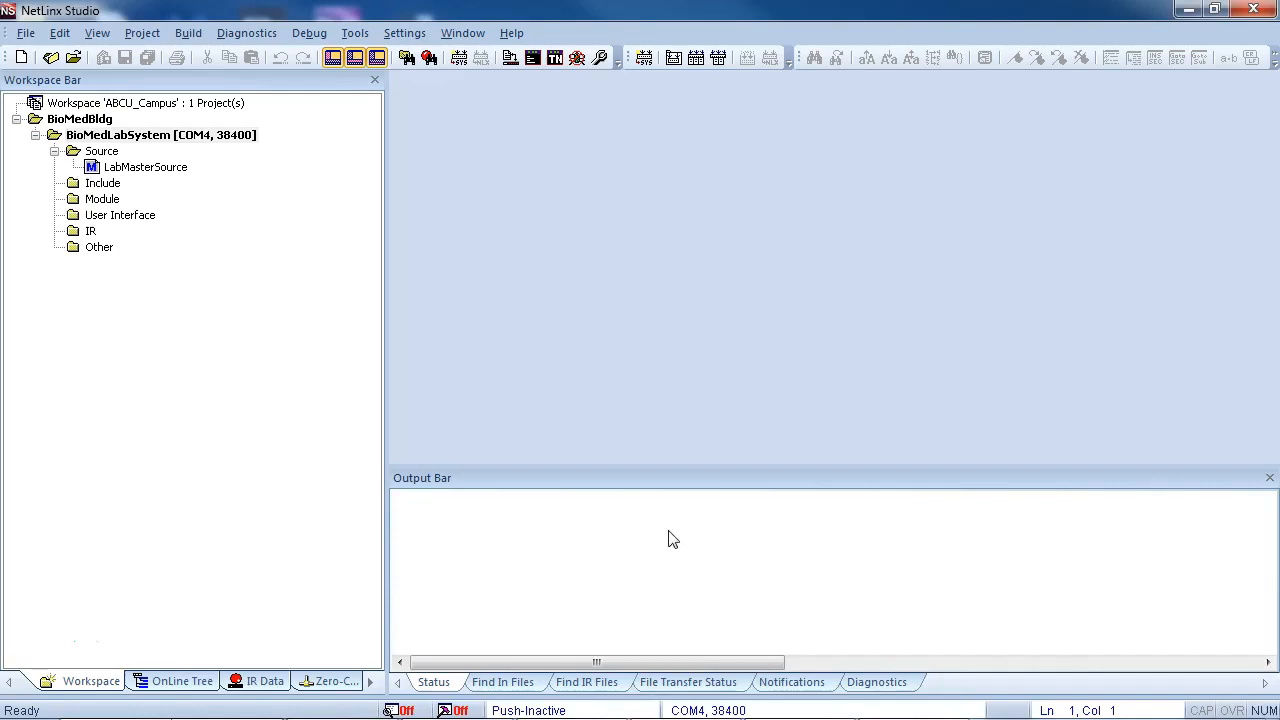
- Add the existing user interface file Programmer 1 tutorial.TP5 to the User Interface folder, keeping its default file properties
right_click(132, 215)
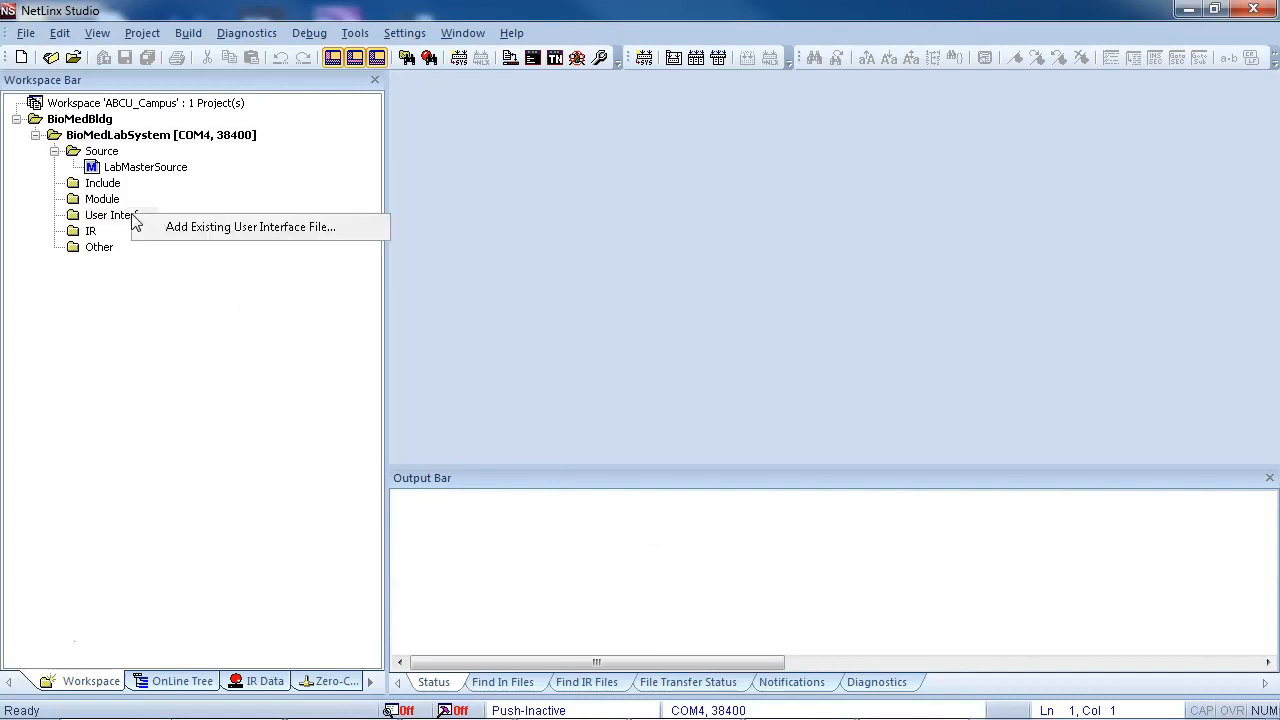
click(200, 229)
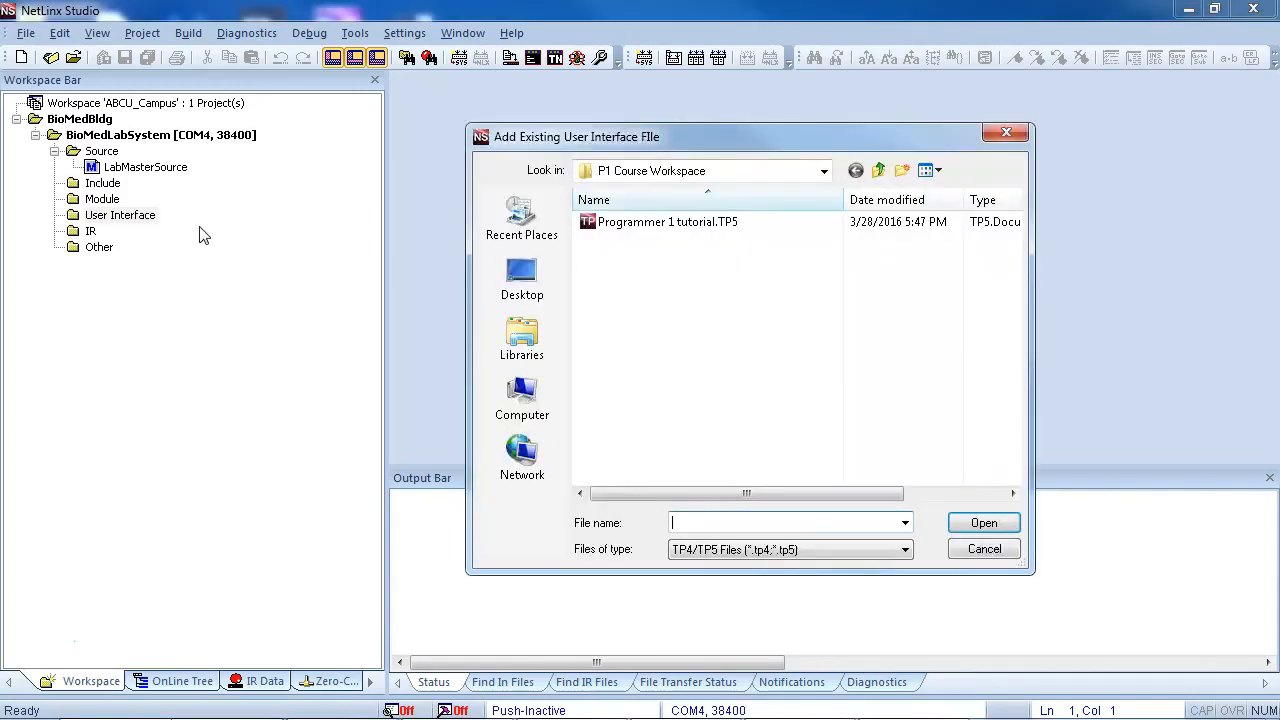
click(658, 224)
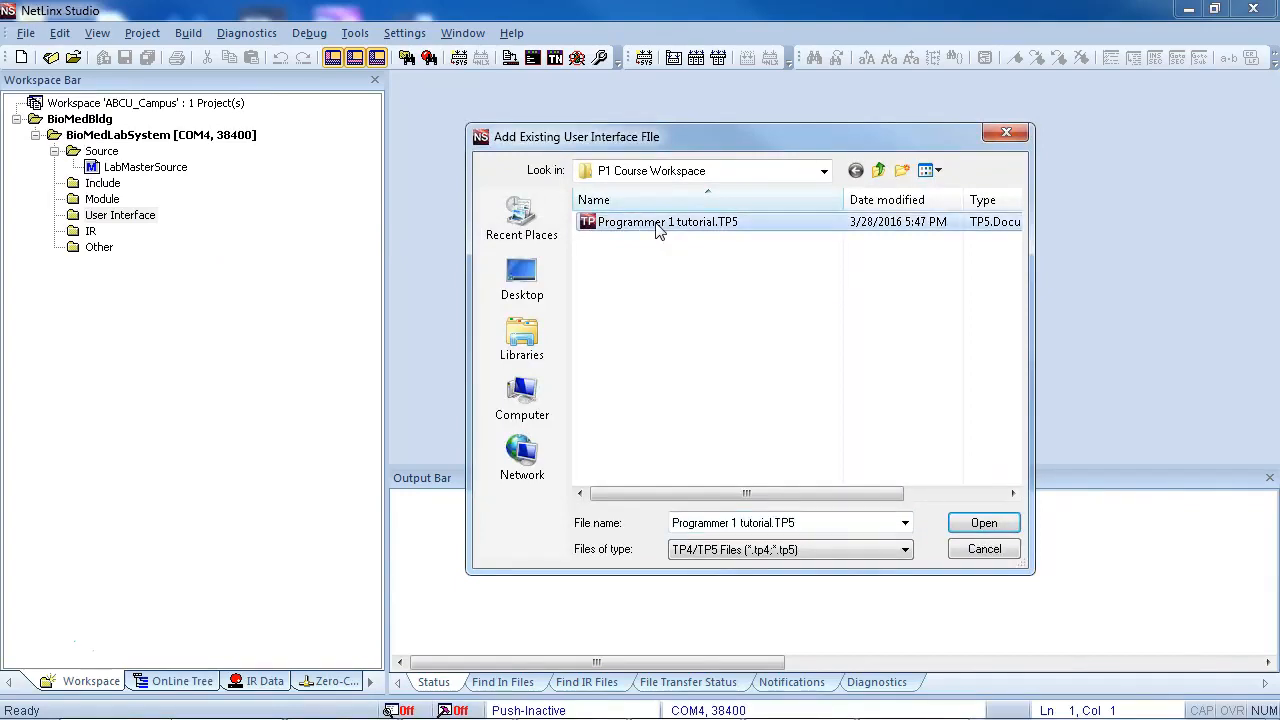
click(985, 527)
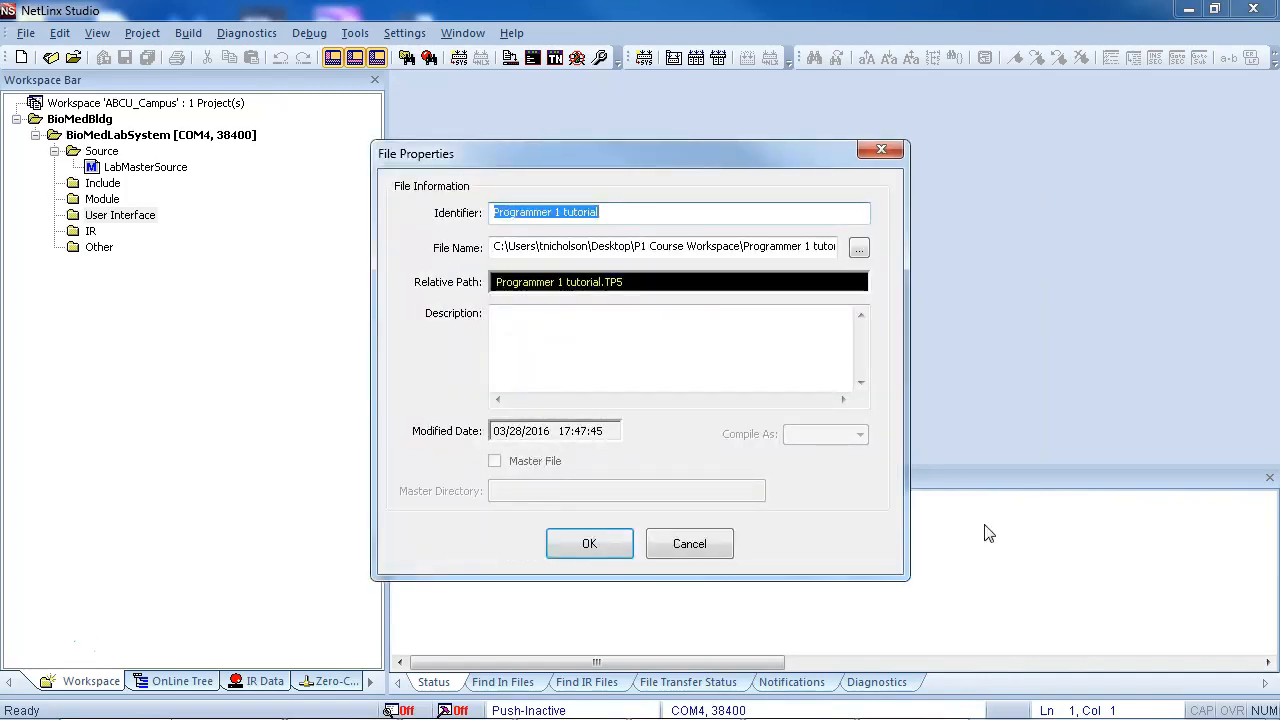
click(590, 557)
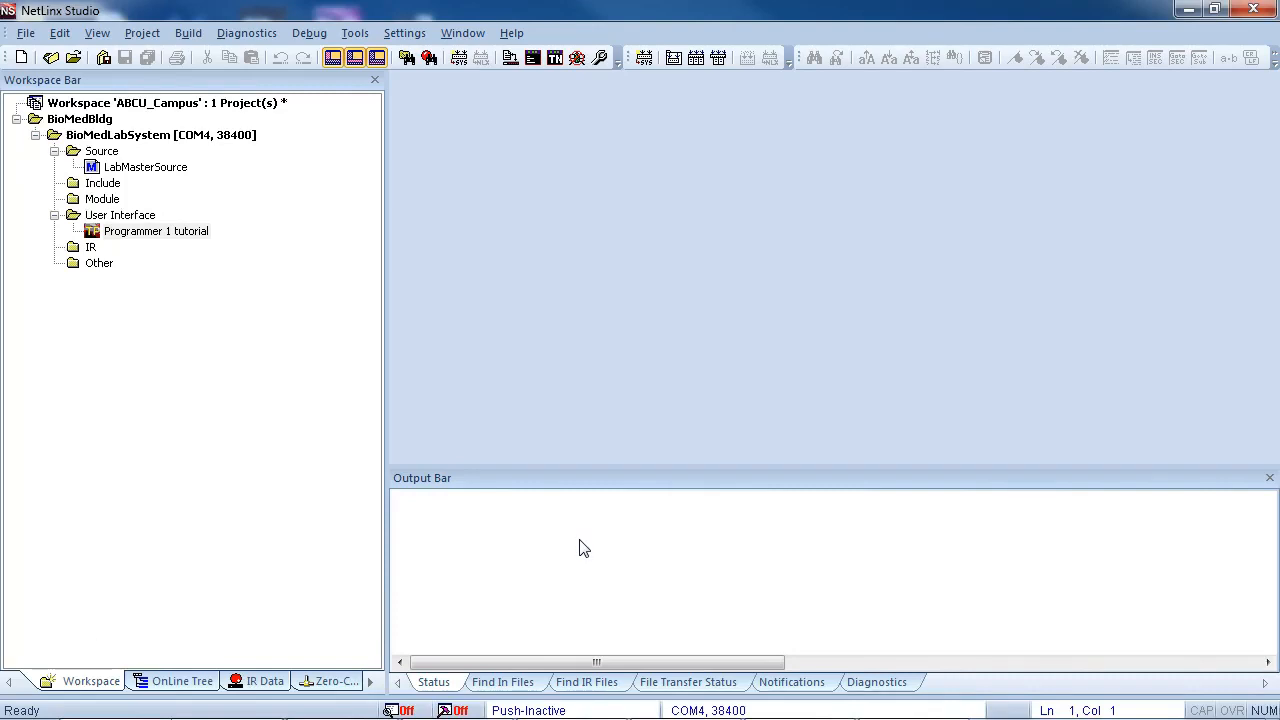
- Start a new source file in the Source folder based on the NetLinx Standard Template
click(121, 174)
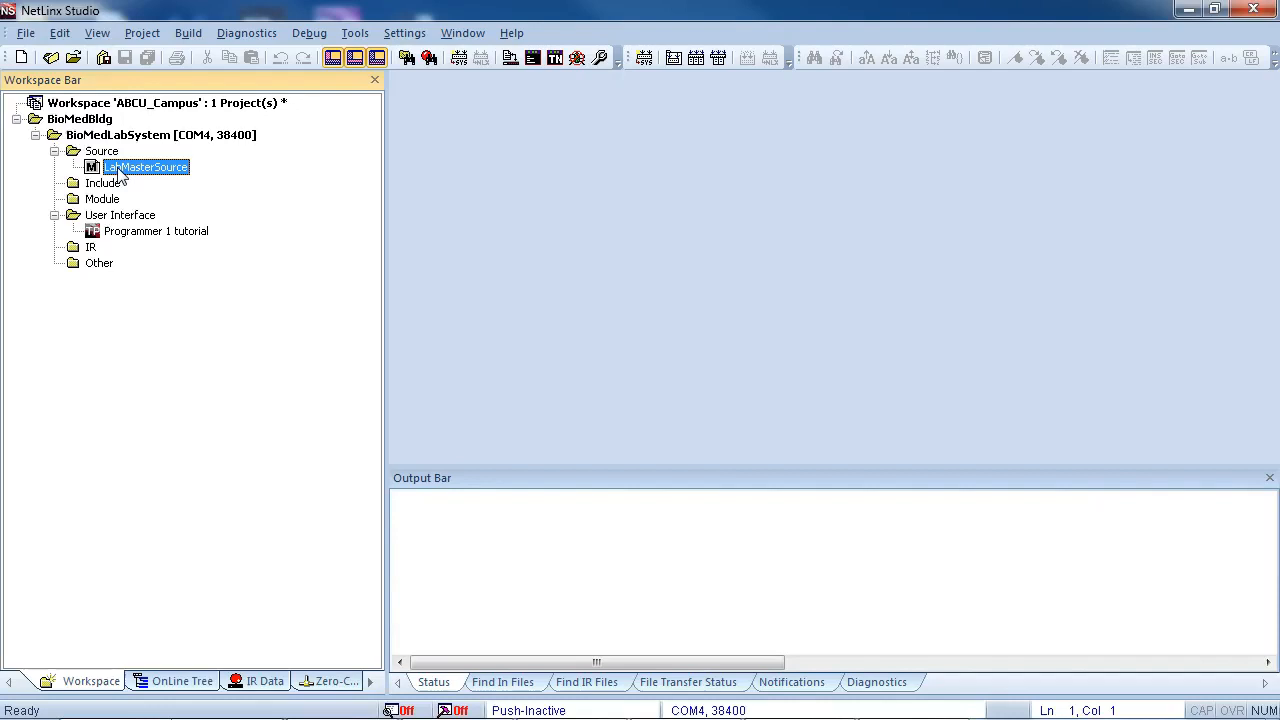
right_click(106, 155)
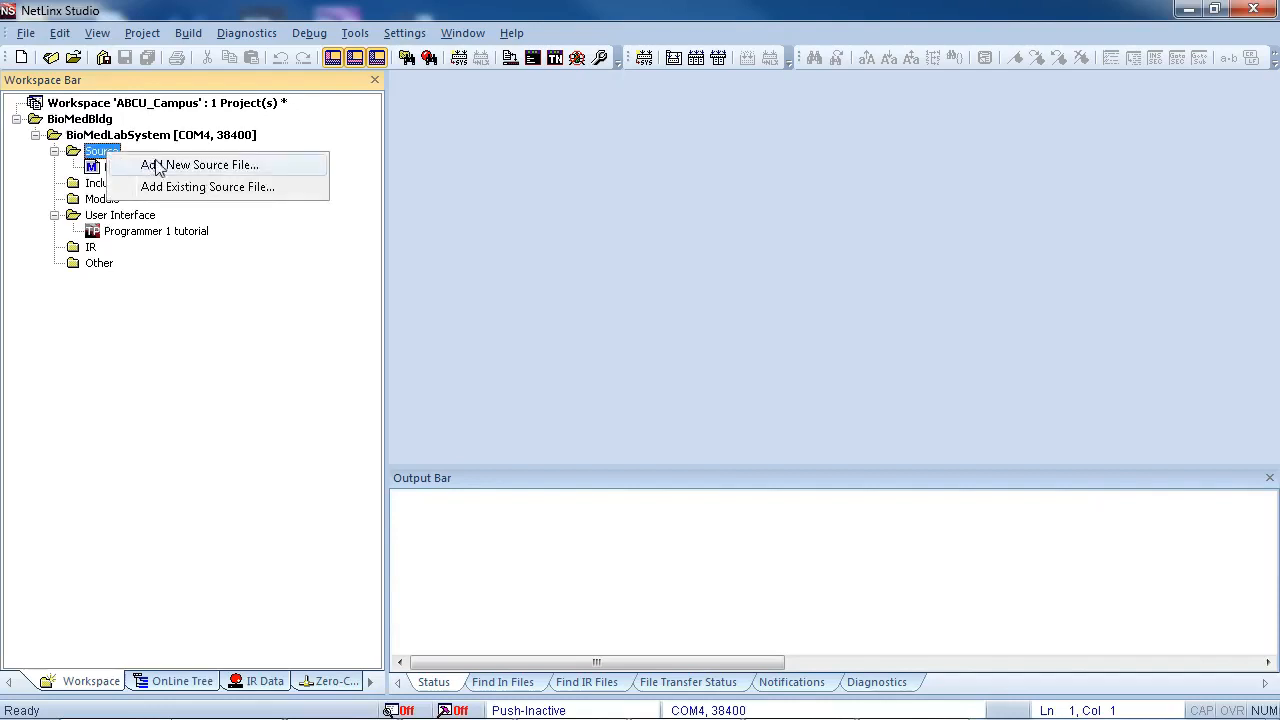
click(183, 170)
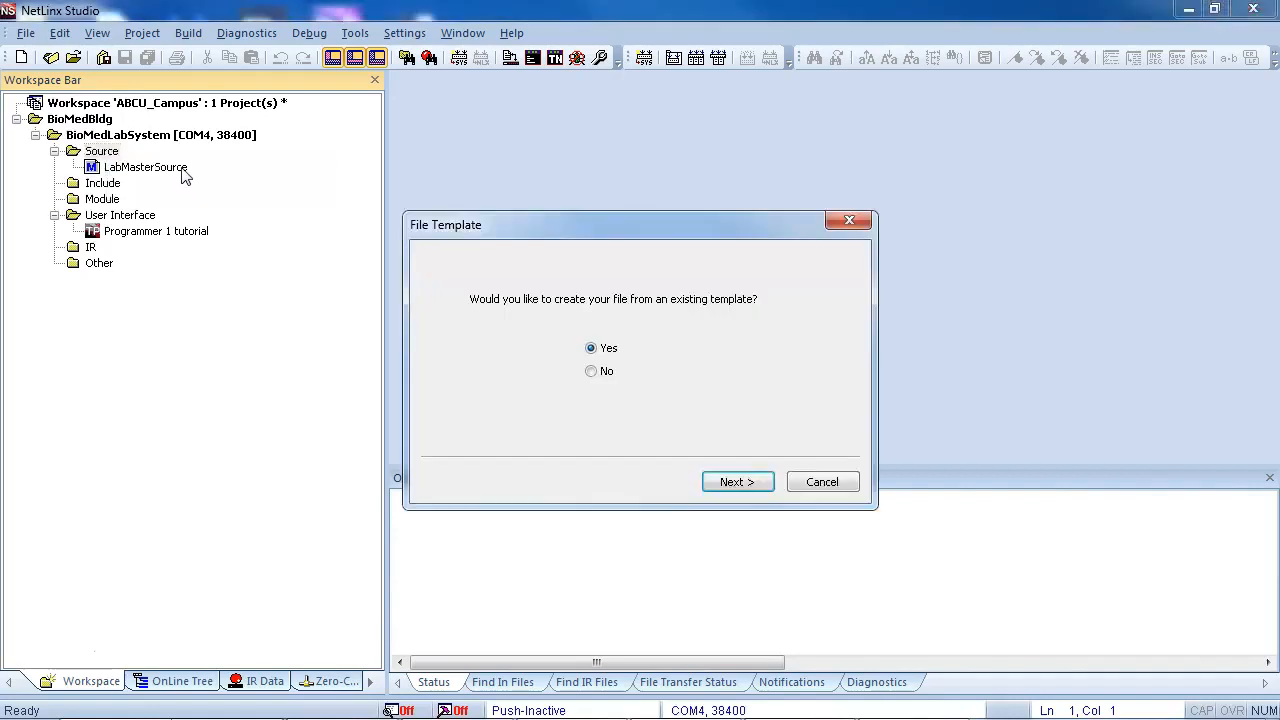
click(737, 482)
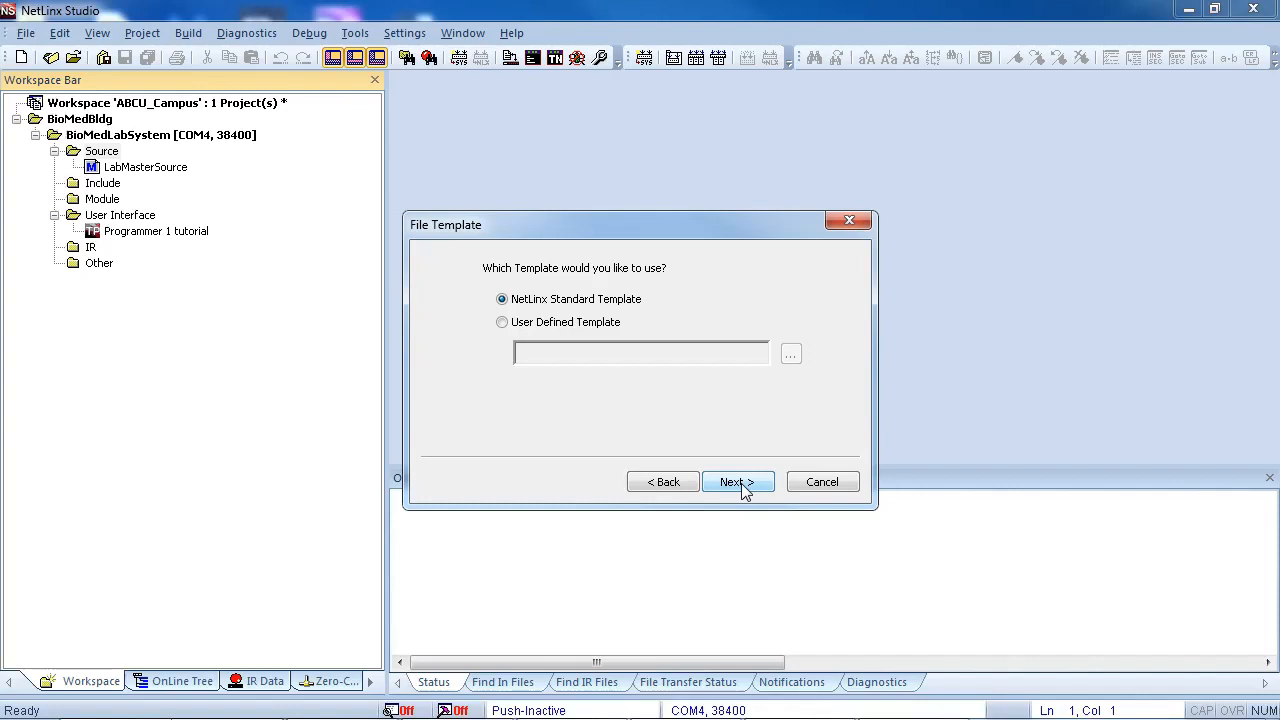
click(744, 489)
key(Tab)
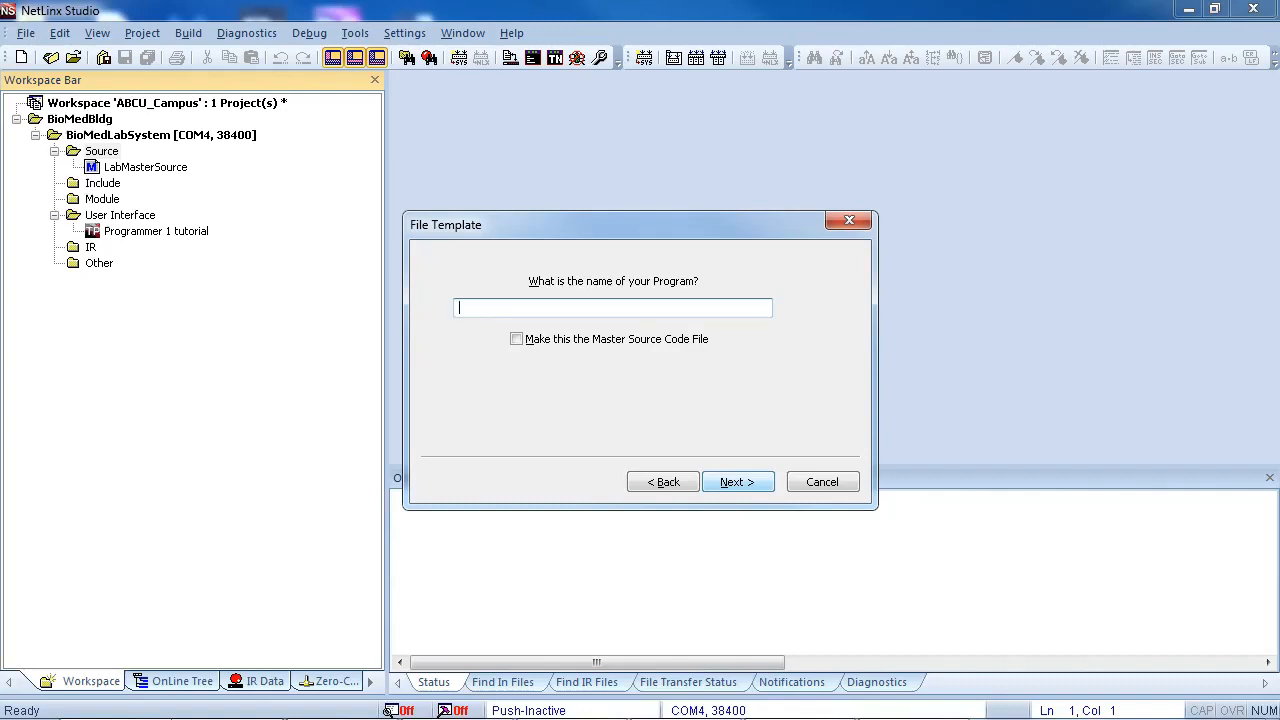
- Generate the program as P1_Exercises_ plus the author's initial and surname in the P1 Course Workspace folder, and close its code window
text(P1_Exercises_J_Smith)
click(741, 484)
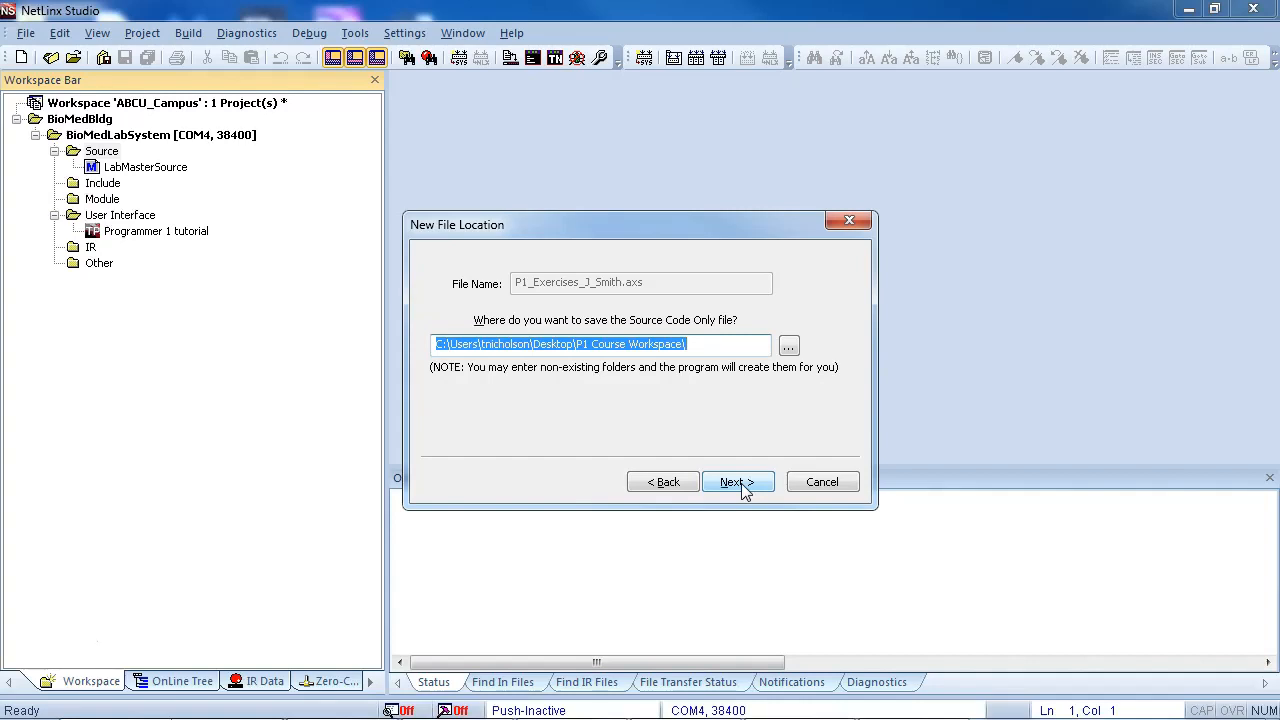
click(741, 484)
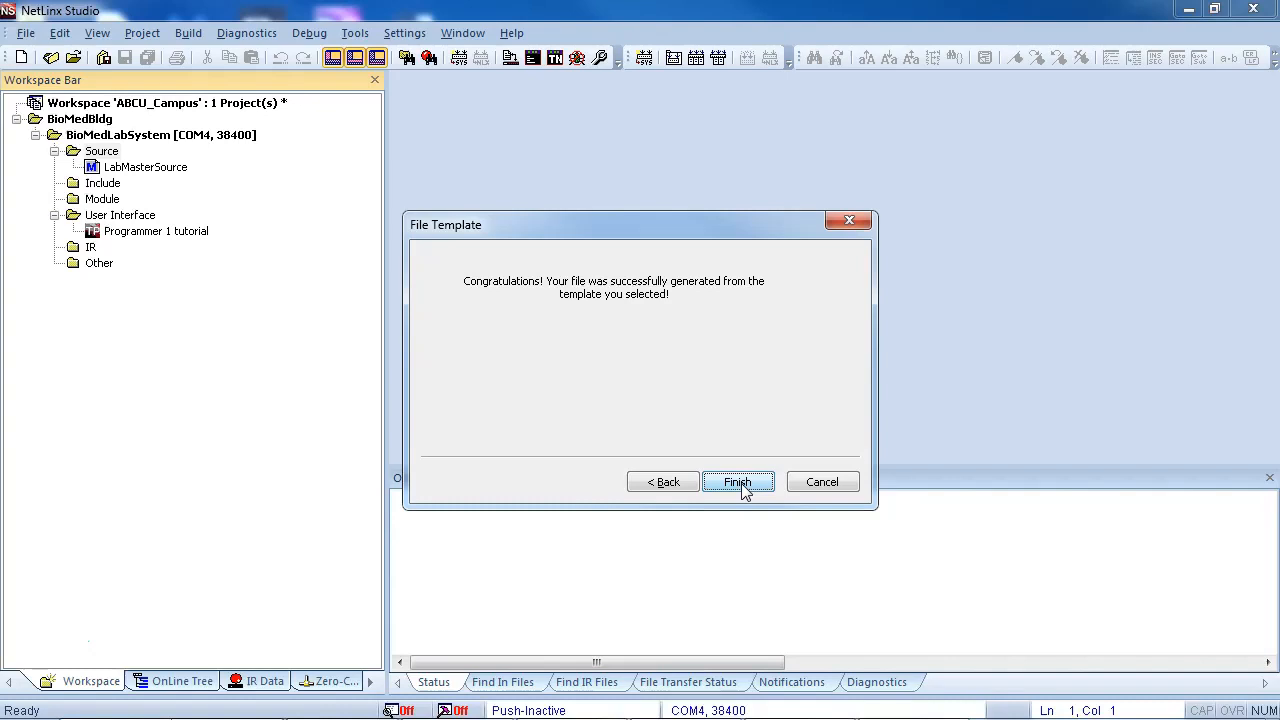
click(738, 483)
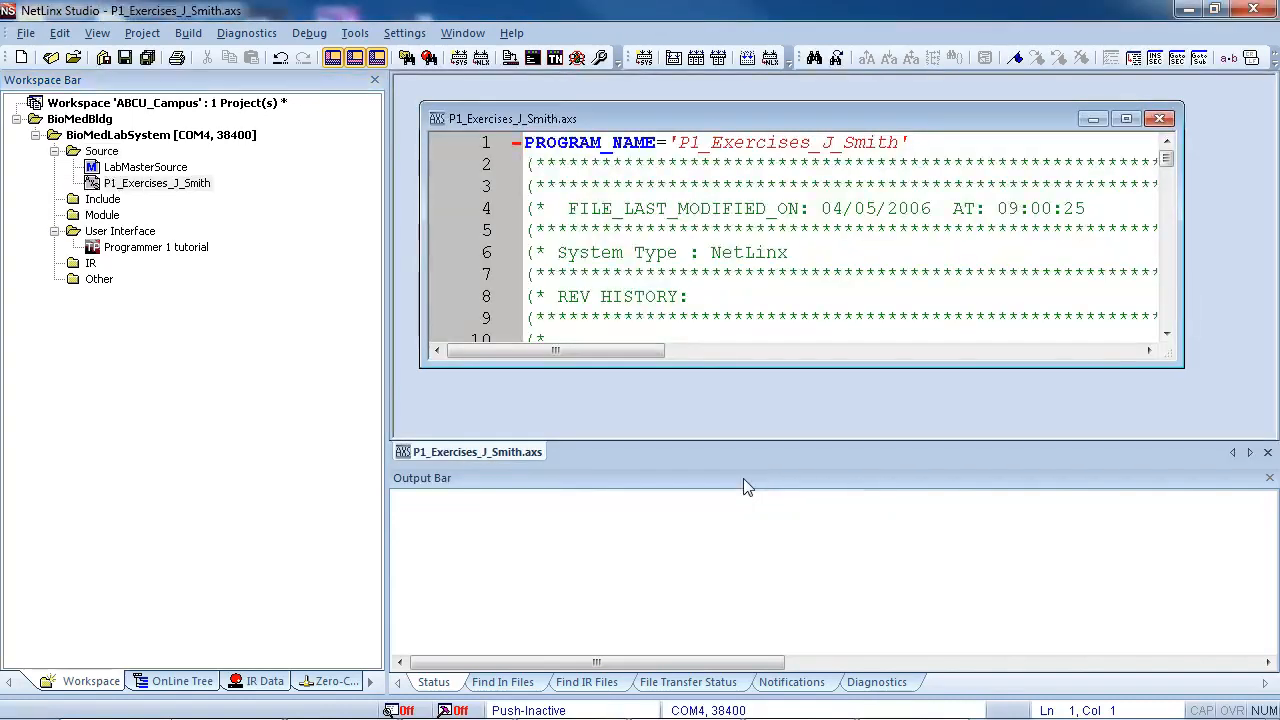
click(1161, 119)
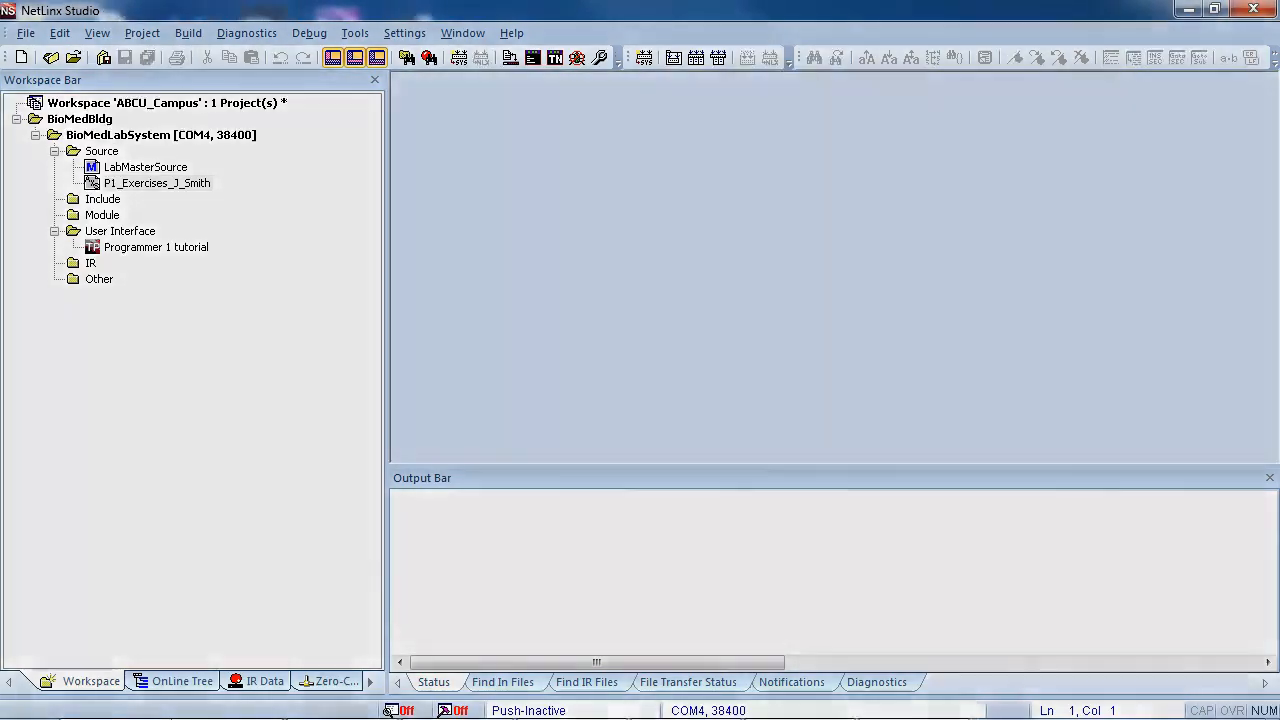